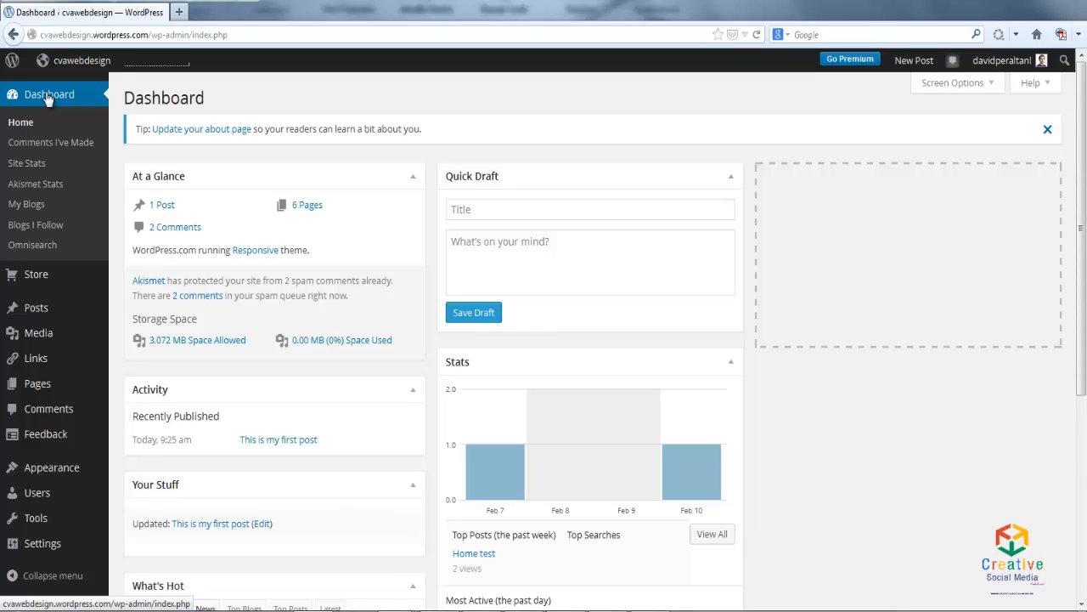
# - Open the published post "This is my first post" for editing from the list of all posts
pyautogui.moveTo(43, 312)
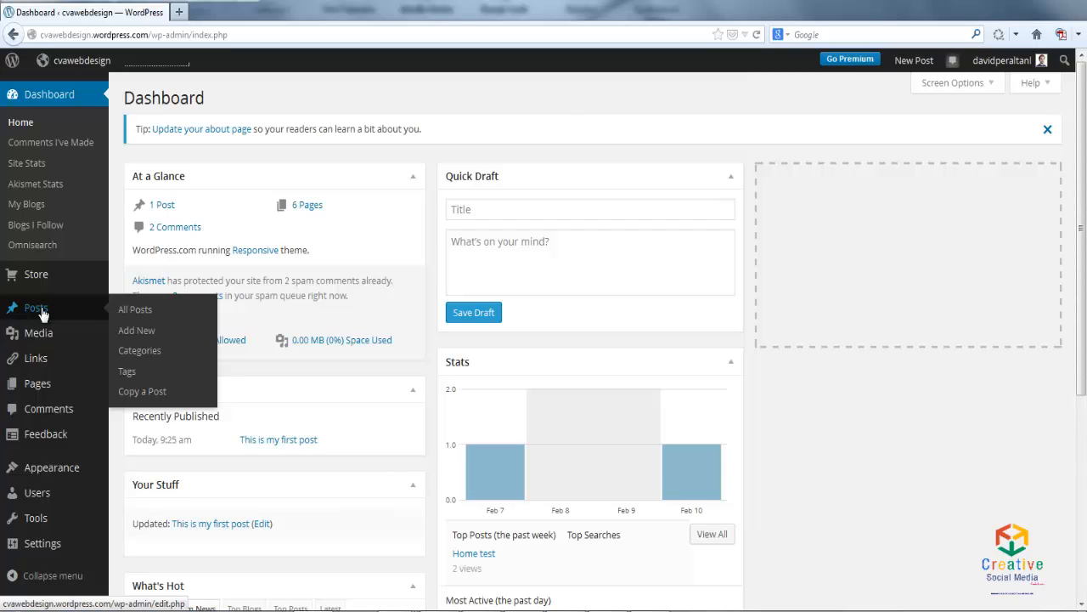
pyautogui.click(136, 309)
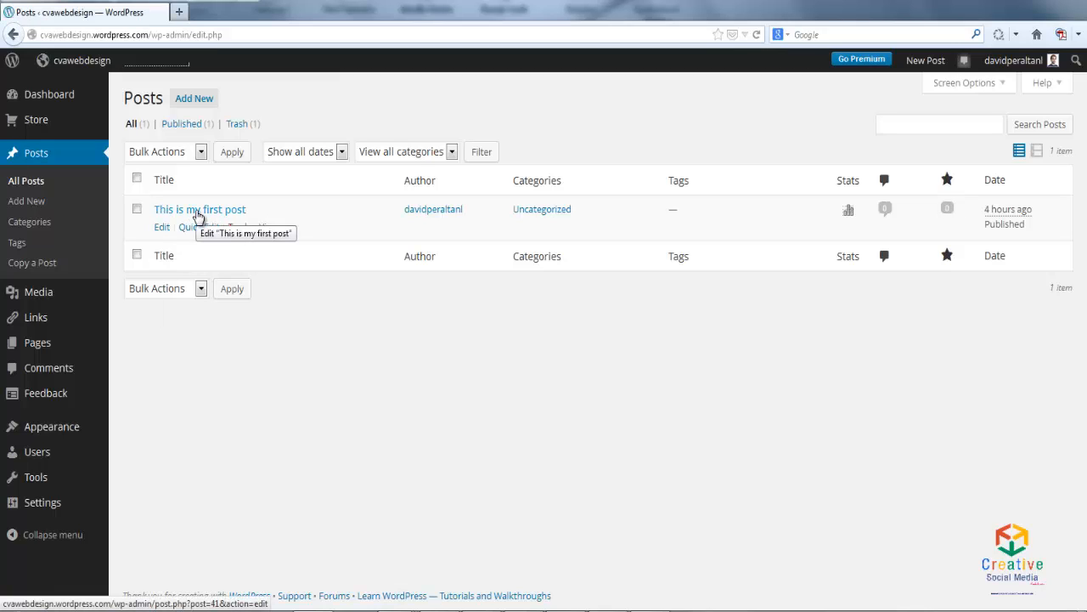
pyautogui.click(197, 213)
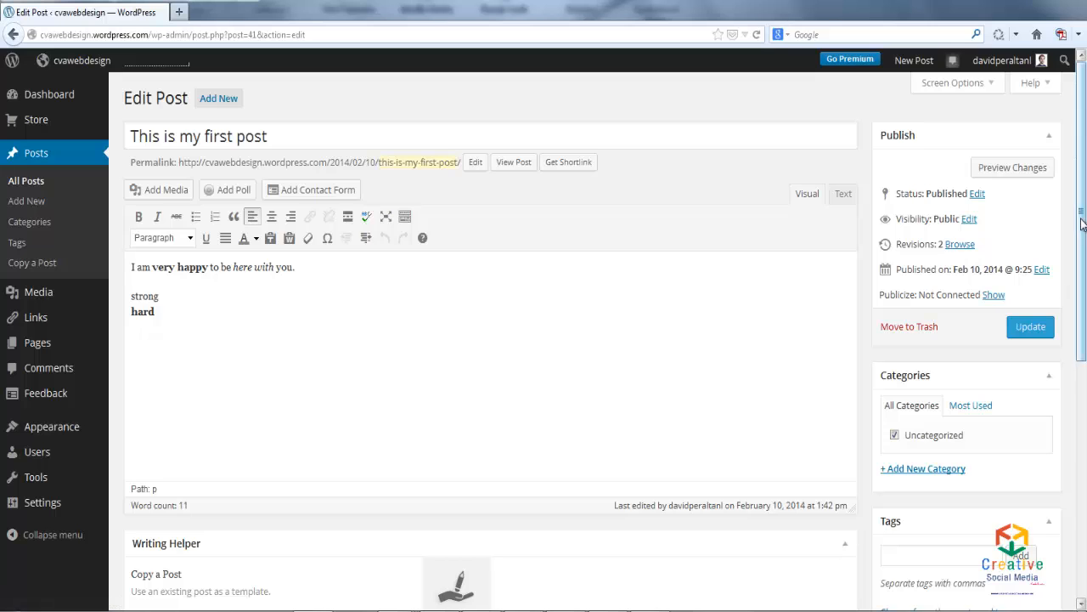
# - Create a new category named Educational within the post and remove the post from the Uncategorized category
pyautogui.scroll(-3, 970, 245)
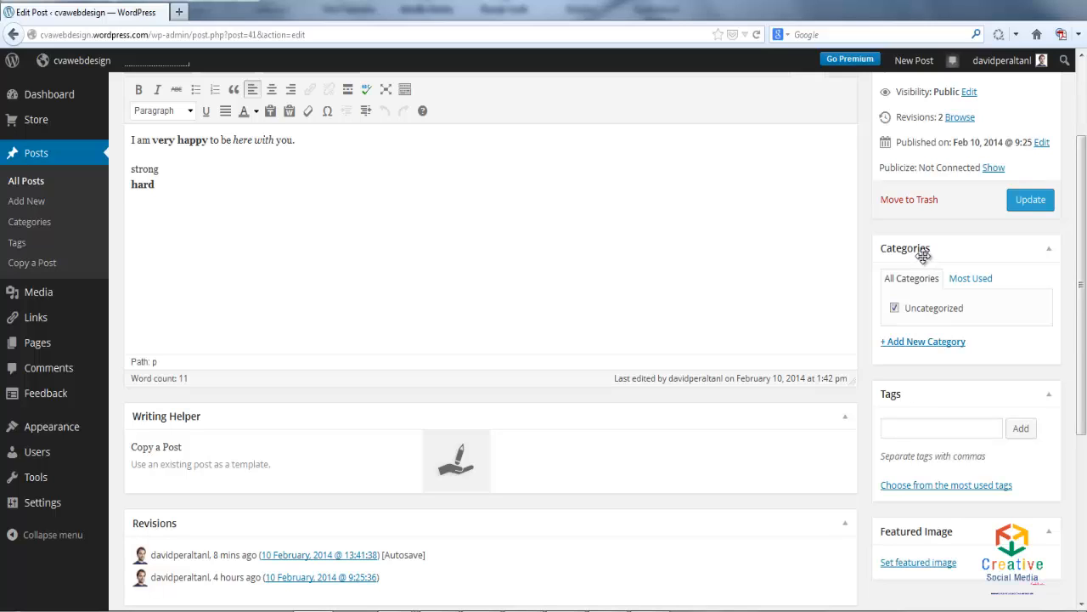
pyautogui.moveTo(1082, 180); pyautogui.dragTo(1082, 144)
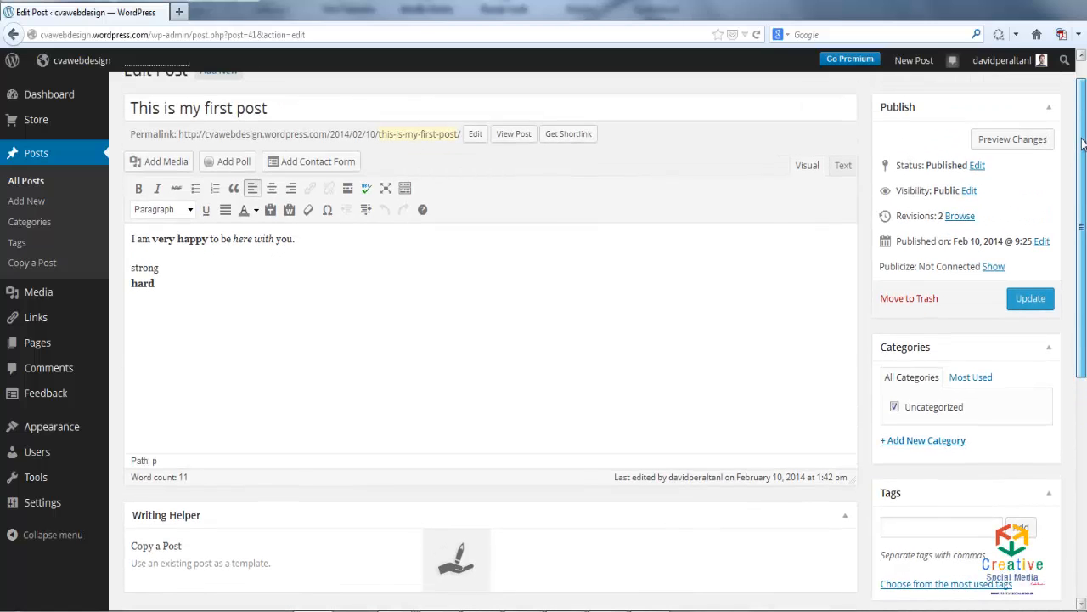
pyautogui.moveTo(1082, 144); pyautogui.dragTo(1082, 190)
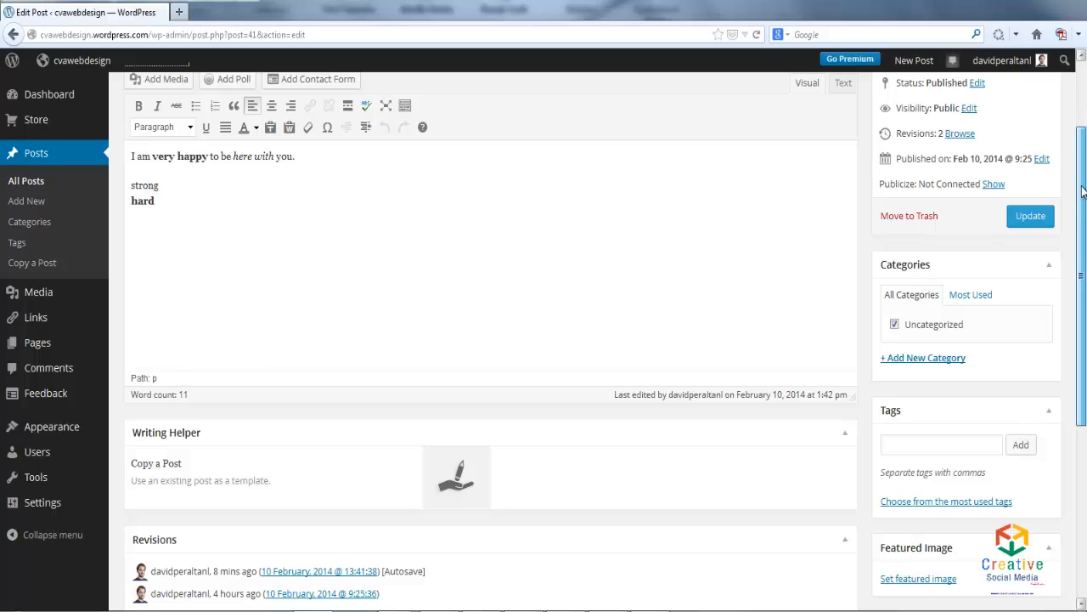
pyautogui.click(952, 364)
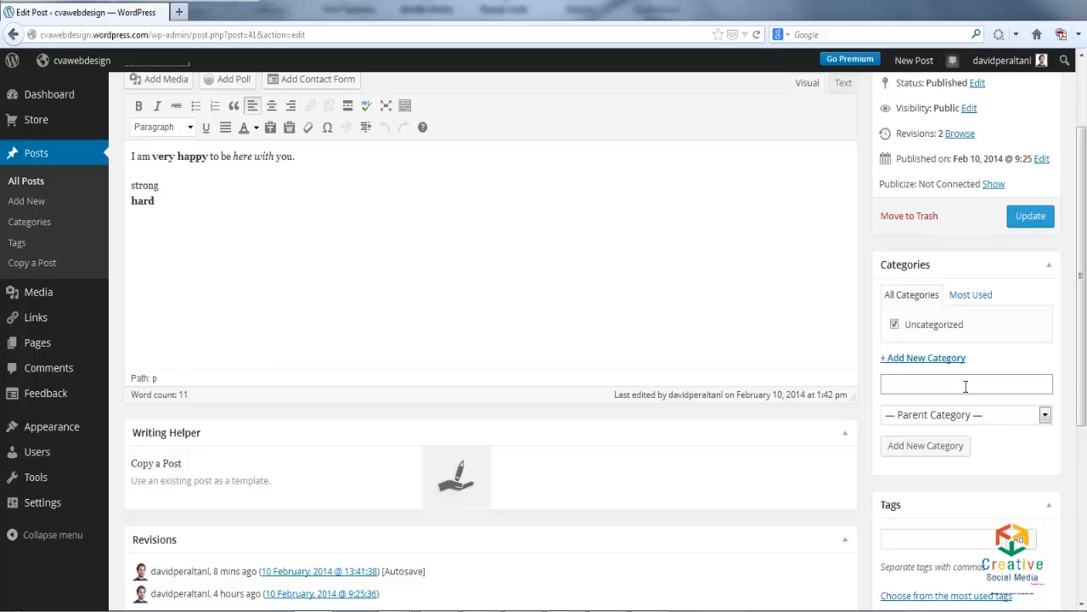
pyautogui.write('Educational')
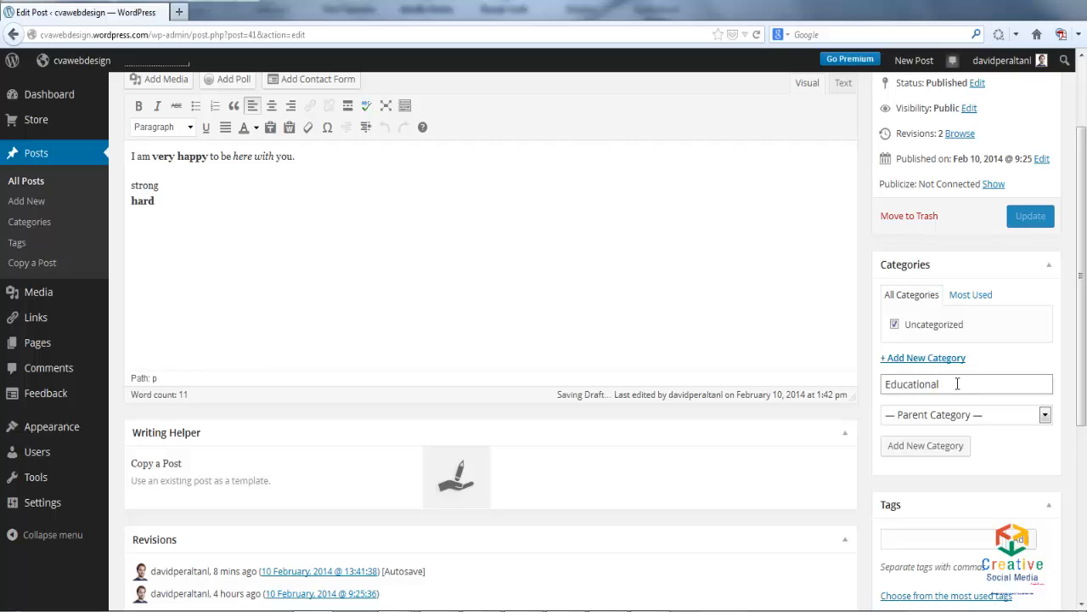
pyautogui.click(963, 448)
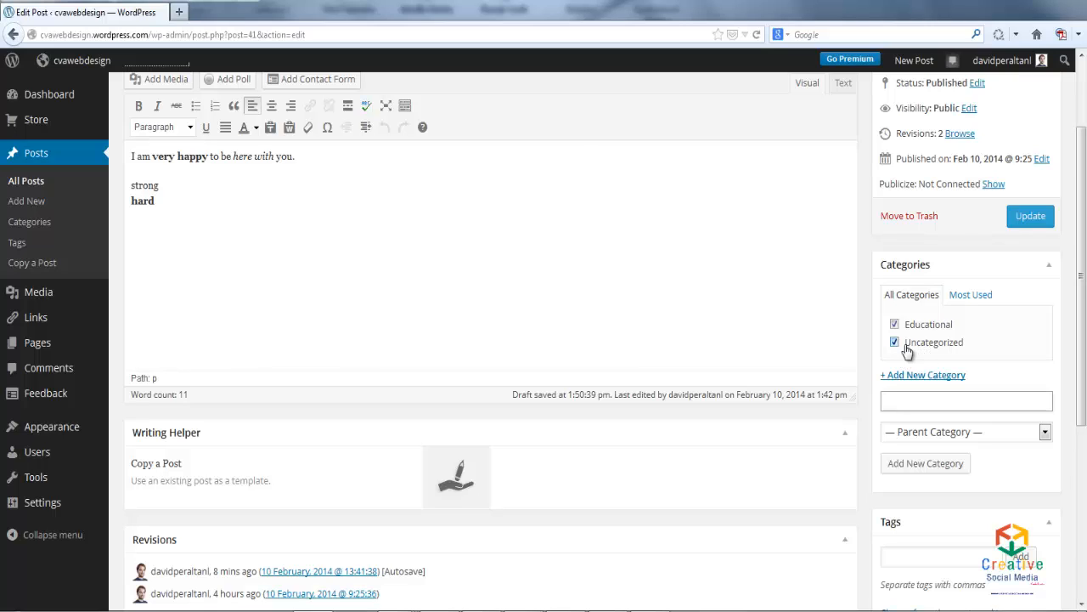
pyautogui.click(895, 343)
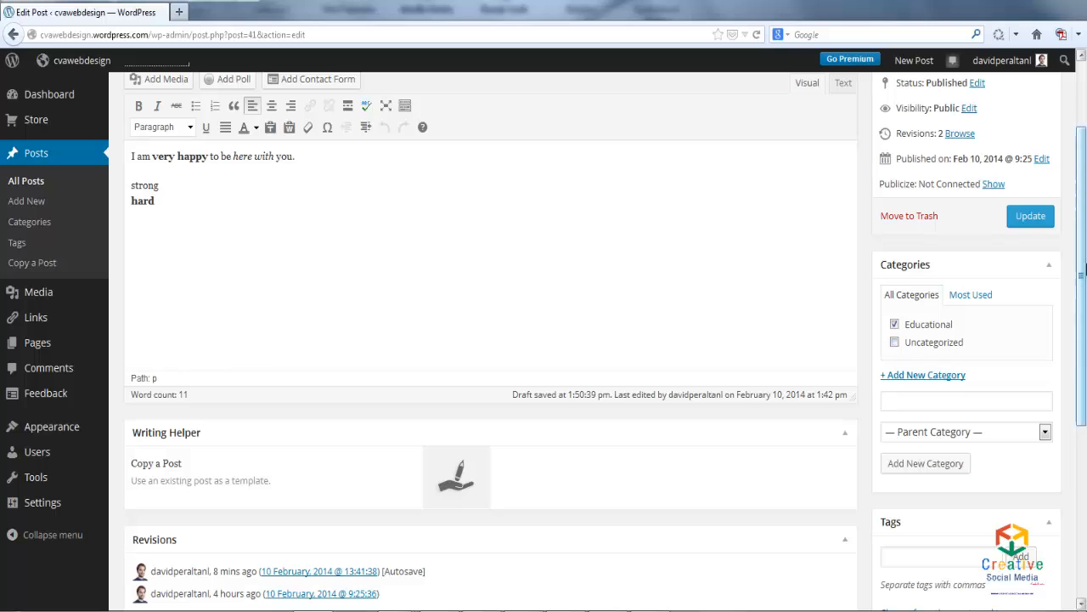
# - Add the tags Teacher and Music School to the post and update it
pyautogui.moveTo(1082, 268); pyautogui.dragTo(1082, 331)
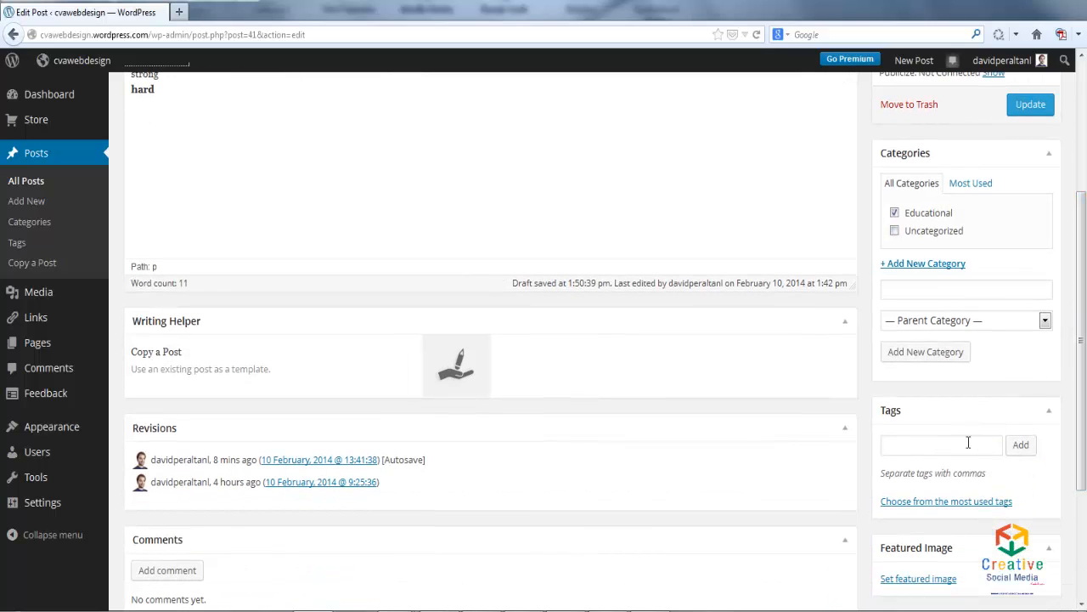
pyautogui.click(967, 443)
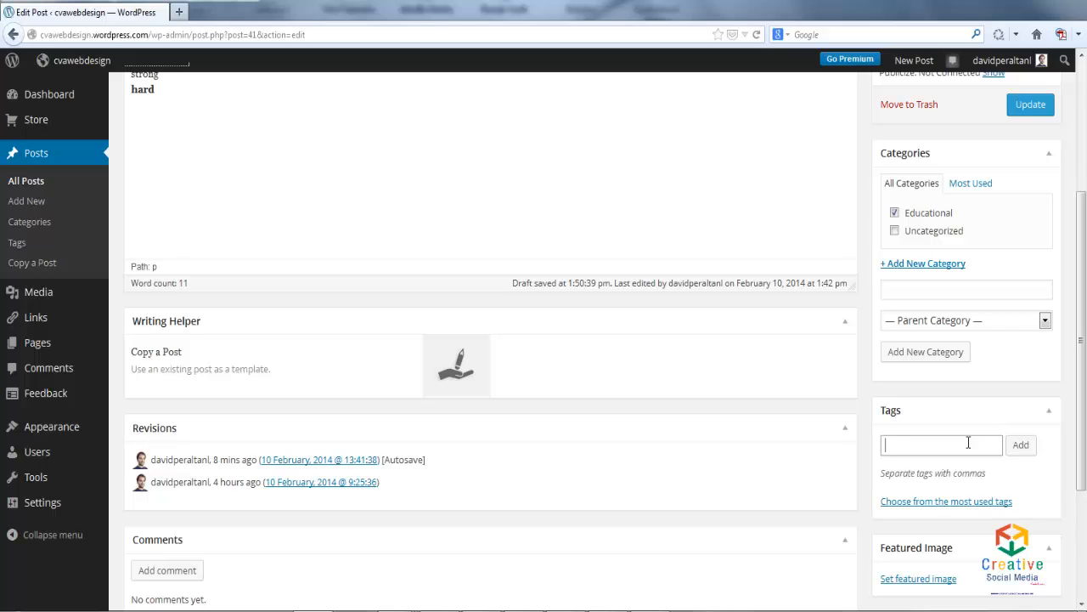
pyautogui.write('Teacher')
pyautogui.click(1023, 450)
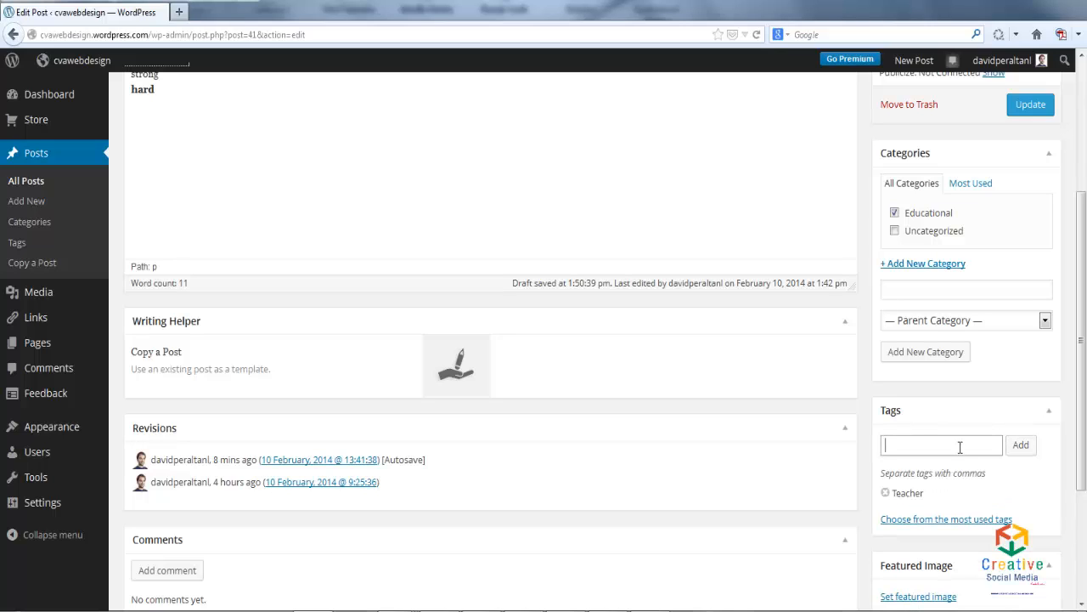
pyautogui.write('Music School')
pyautogui.click(1021, 445)
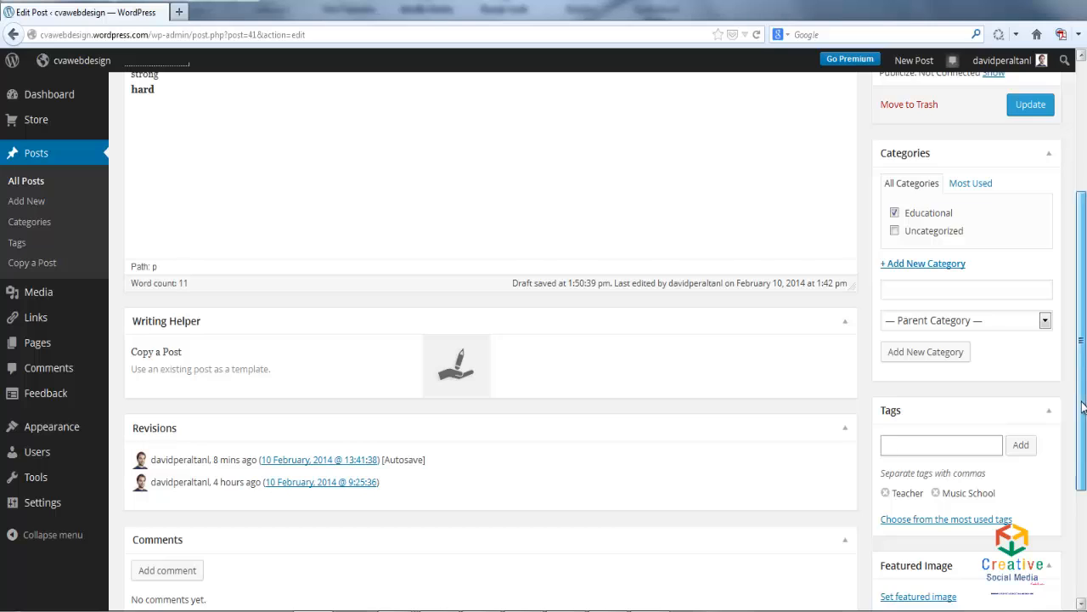
pyautogui.moveTo(1084, 408); pyautogui.dragTo(1083, 314)
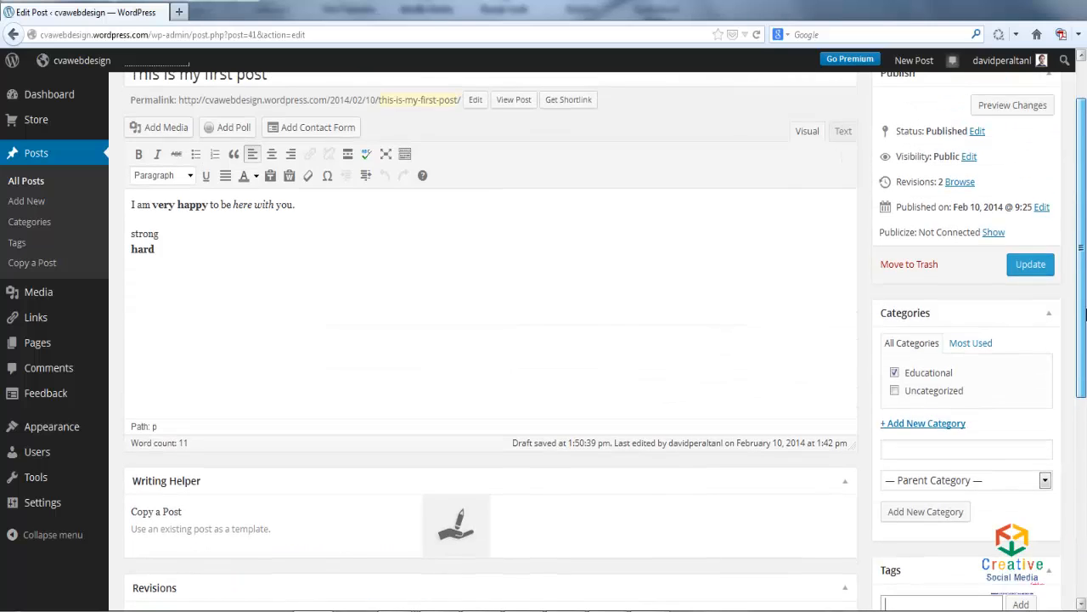
pyautogui.click(1031, 266)
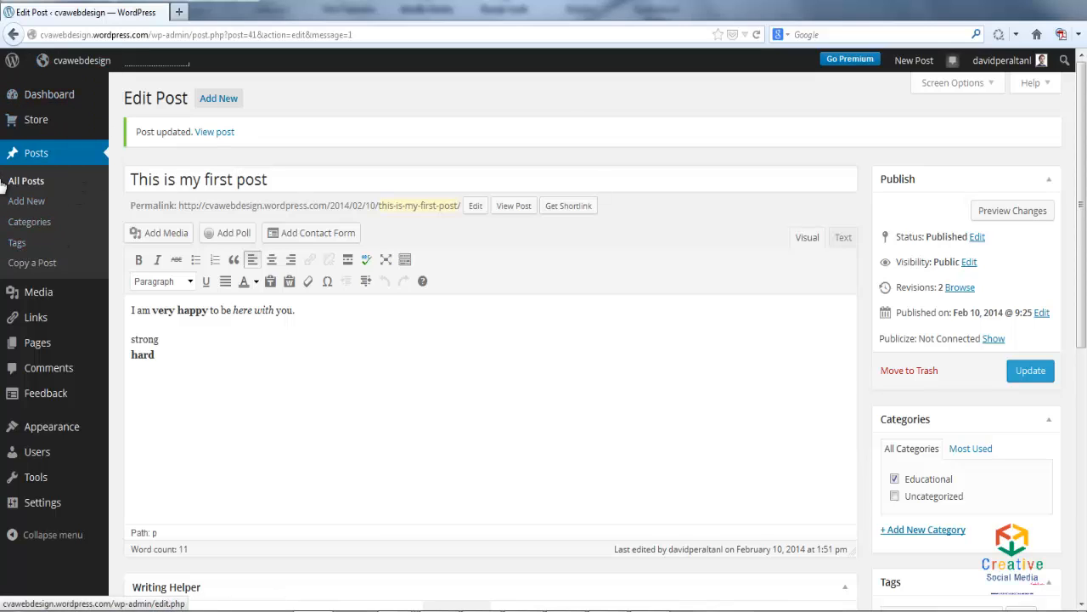
# - Create the post category "My concerts" with the description "These posts are talking about me and my concerts"
pyautogui.click(37, 224)
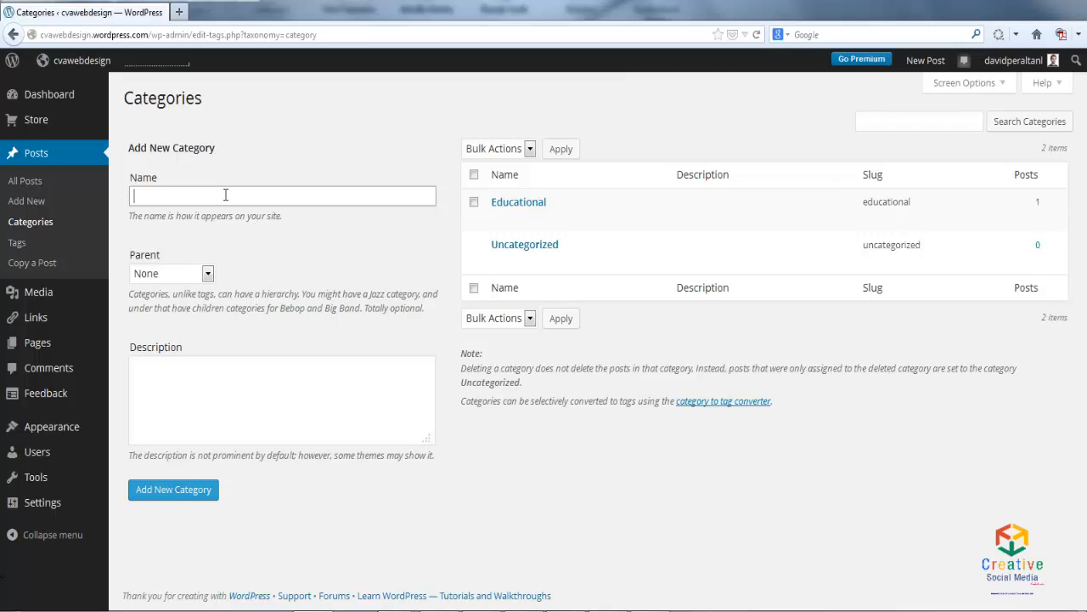
pyautogui.write('My concerts')
pyautogui.click(214, 366)
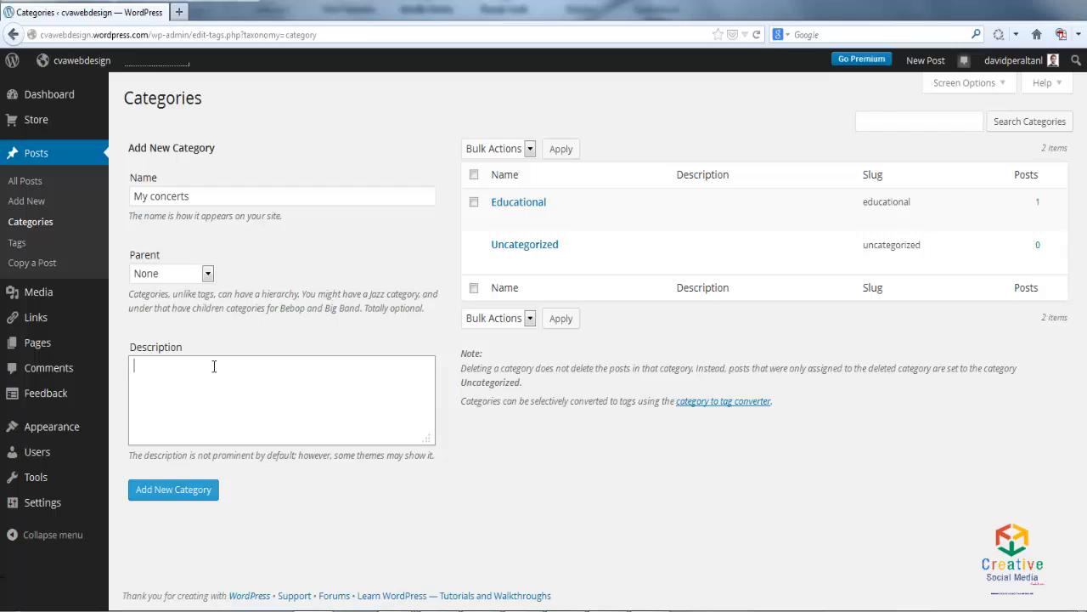
pyautogui.write('These posts are talking about me and  m')
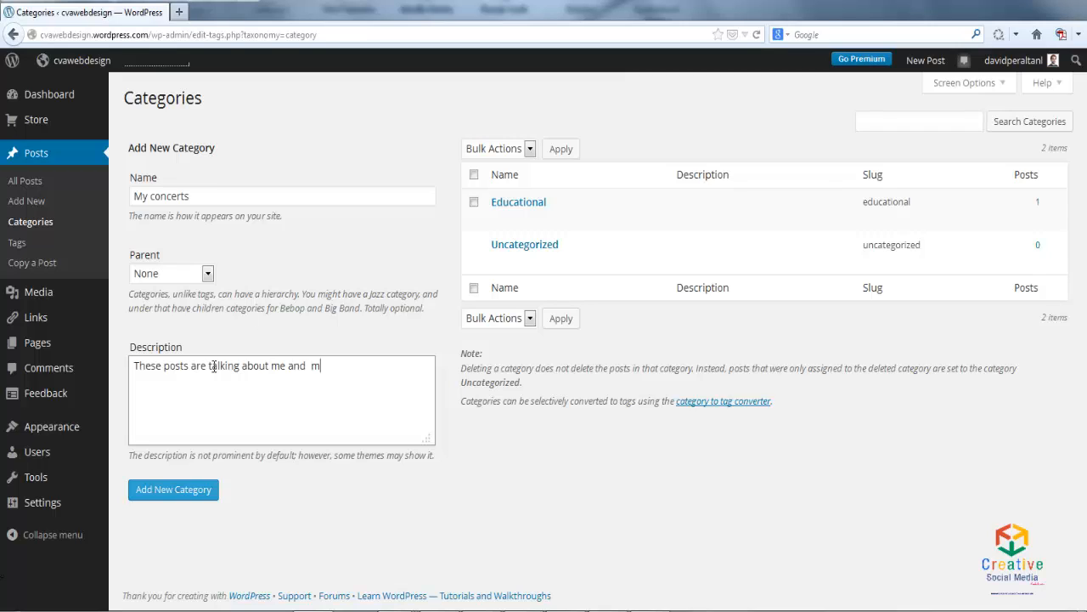
pyautogui.write('y concerts')
pyautogui.click(192, 501)
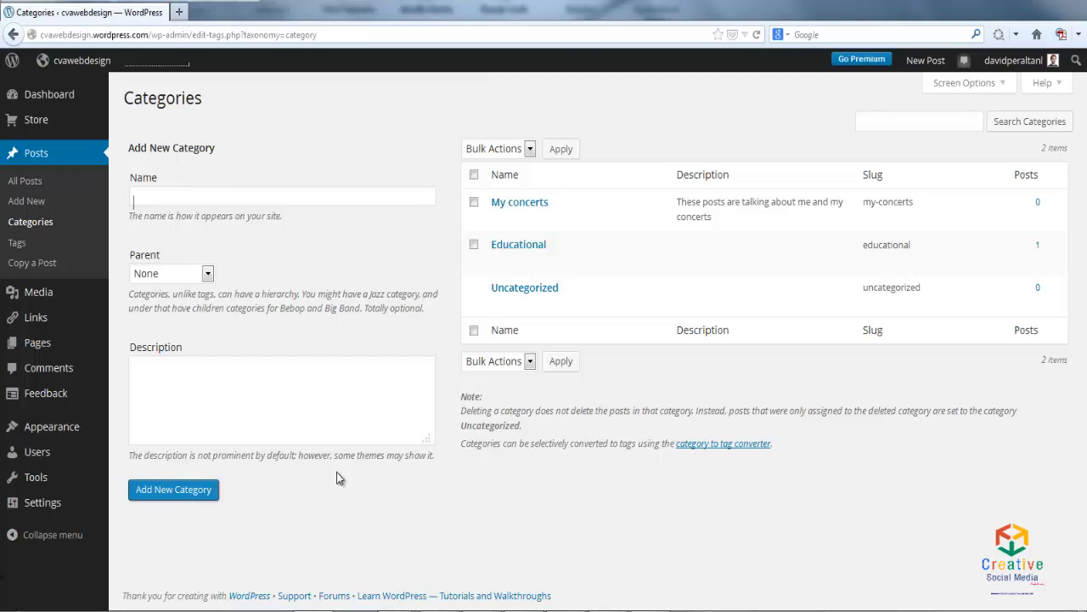
pyautogui.moveTo(520, 258)
pyautogui.moveTo(534, 222)
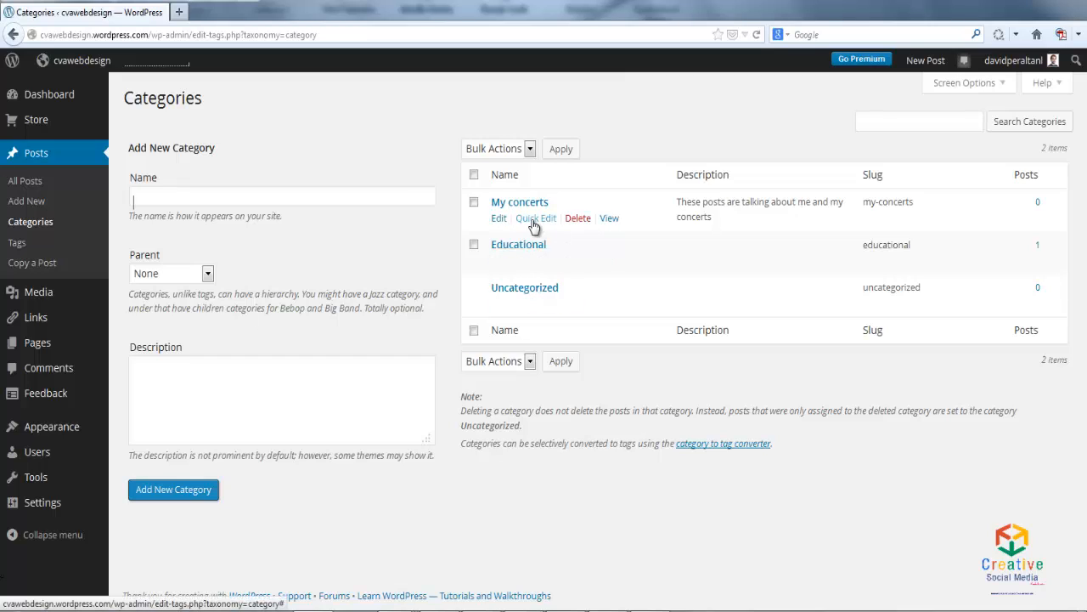
pyautogui.moveTo(474, 290)
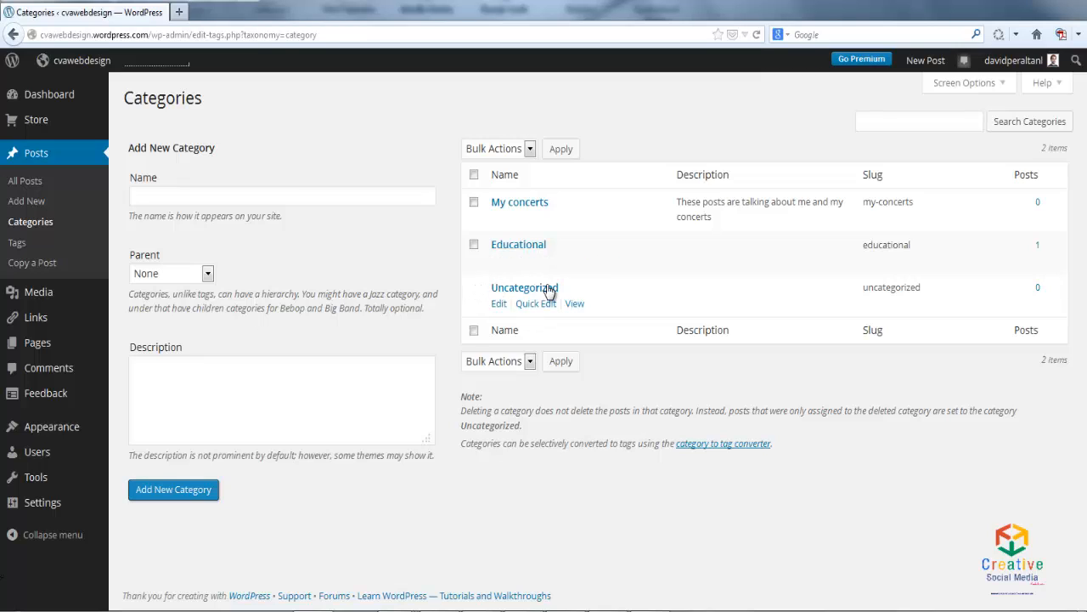
pyautogui.moveTo(586, 228)
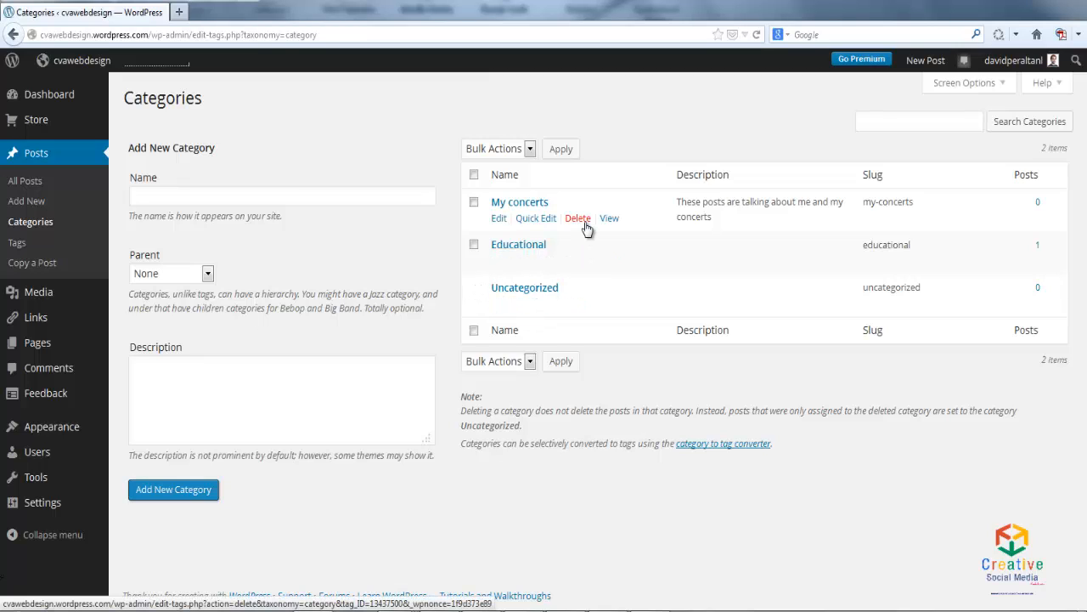
# - Create a new post tag named Piano on the site's tag management page
pyautogui.click(18, 244)
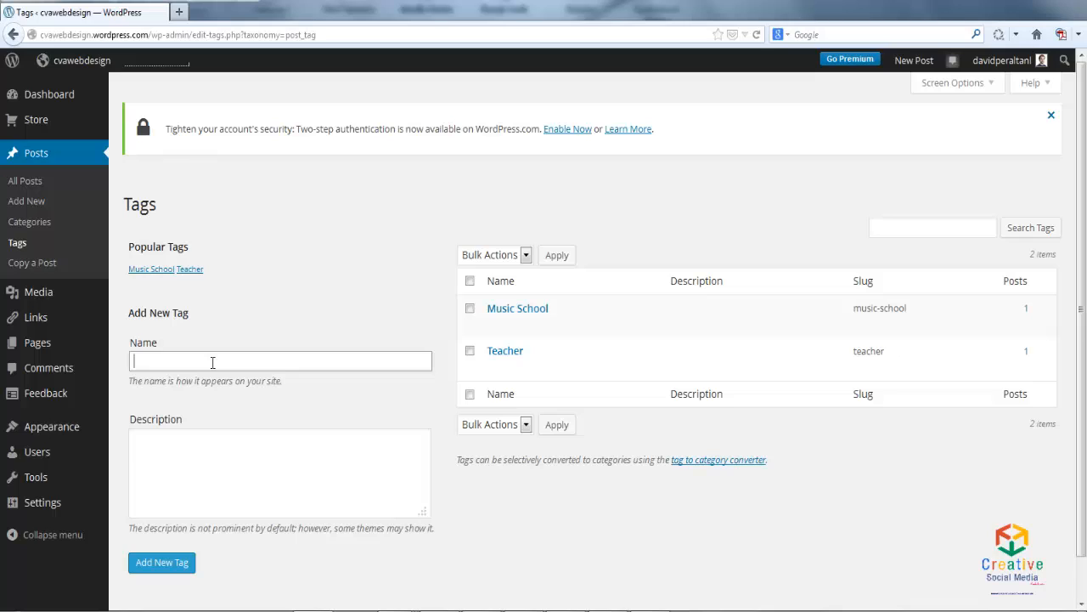
pyautogui.write('Piano')
pyautogui.click(177, 564)
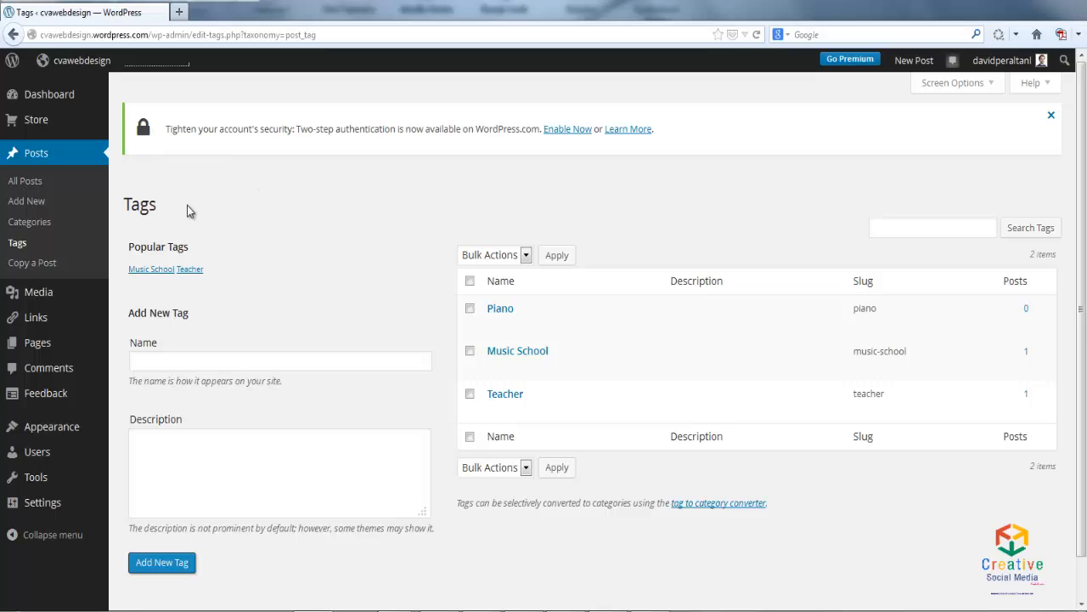
# - Add the Educational and My concerts categories to the navigation menu "Menu test" and save the menu
pyautogui.moveTo(60, 435)
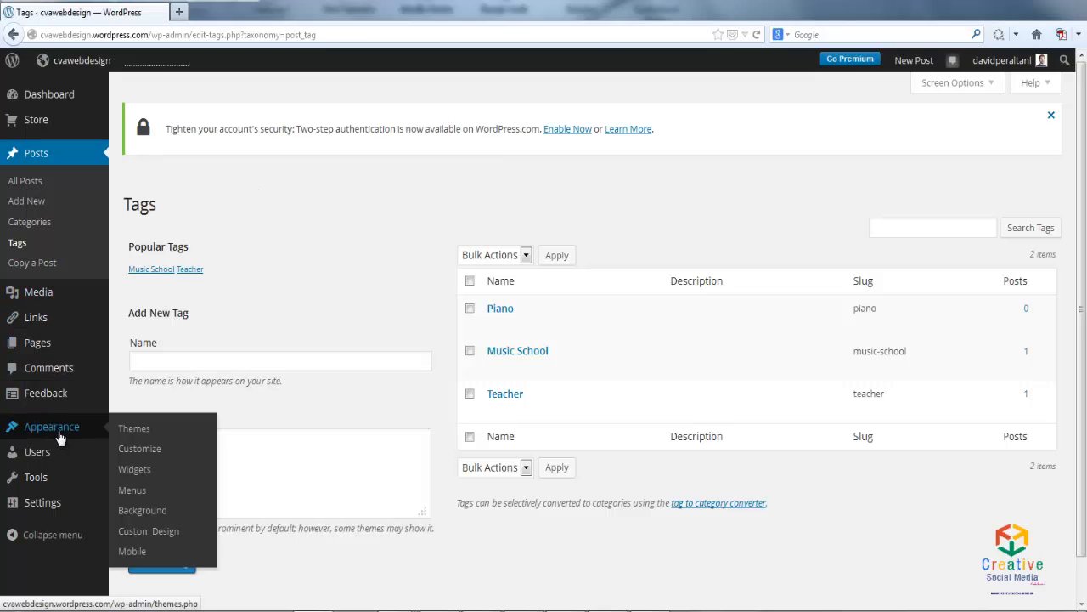
pyautogui.click(134, 491)
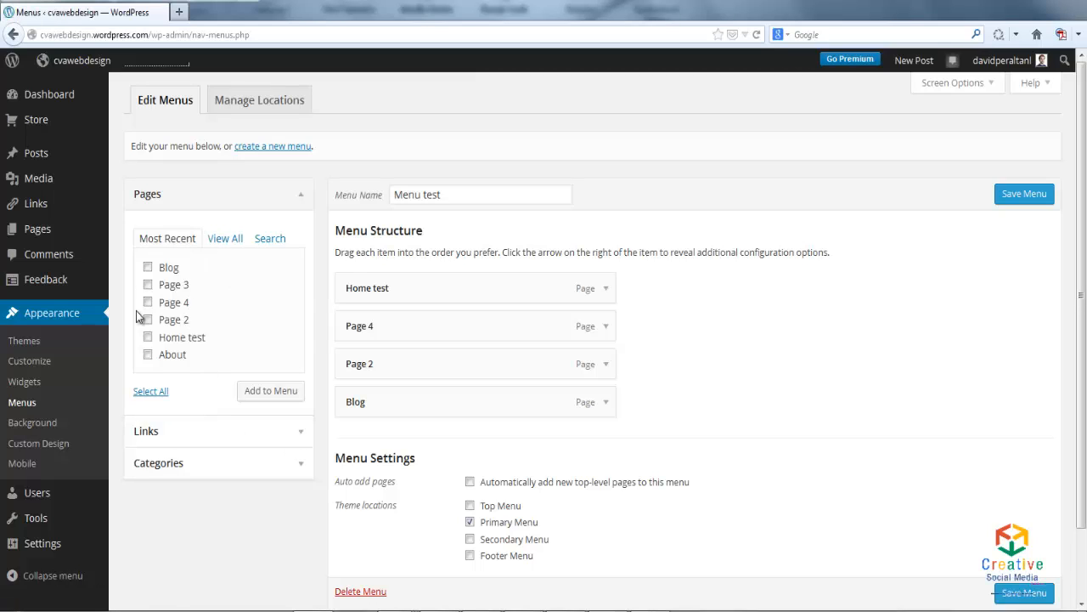
pyautogui.click(299, 197)
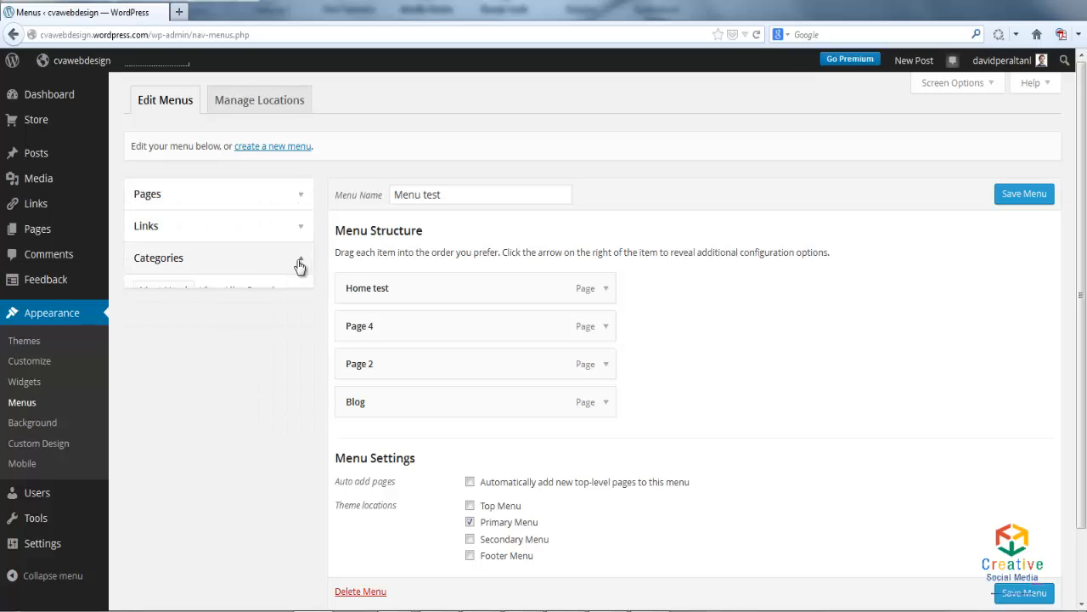
pyautogui.click(300, 261)
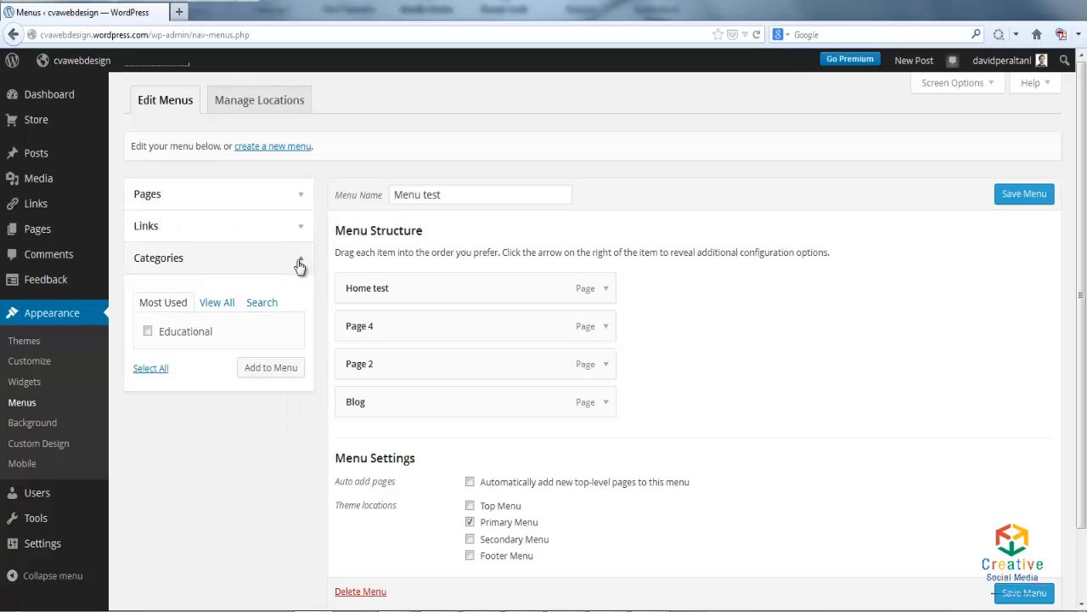
pyautogui.click(217, 304)
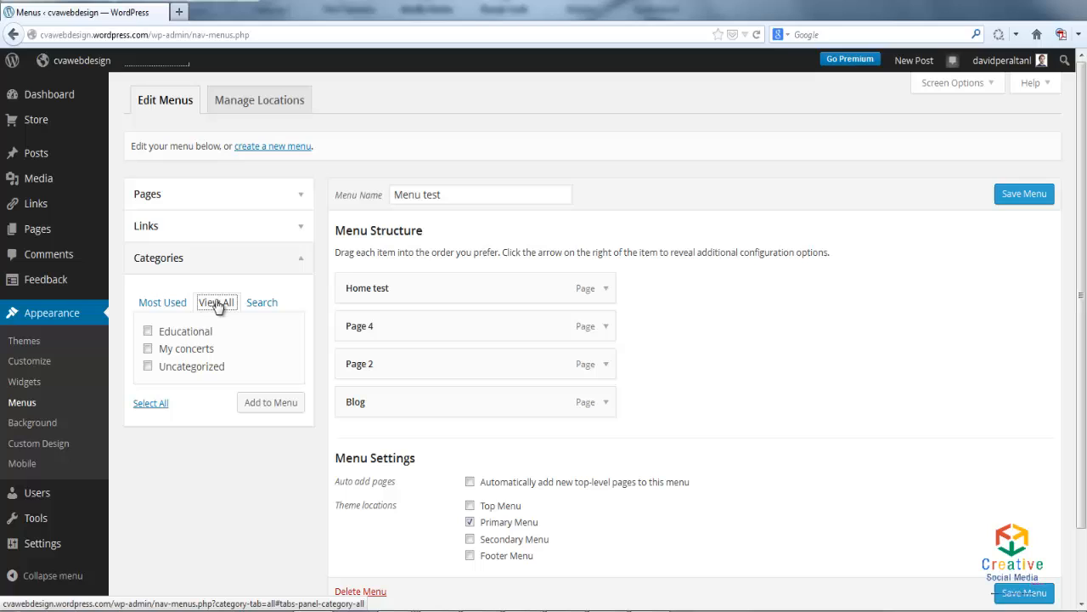
pyautogui.click(148, 333)
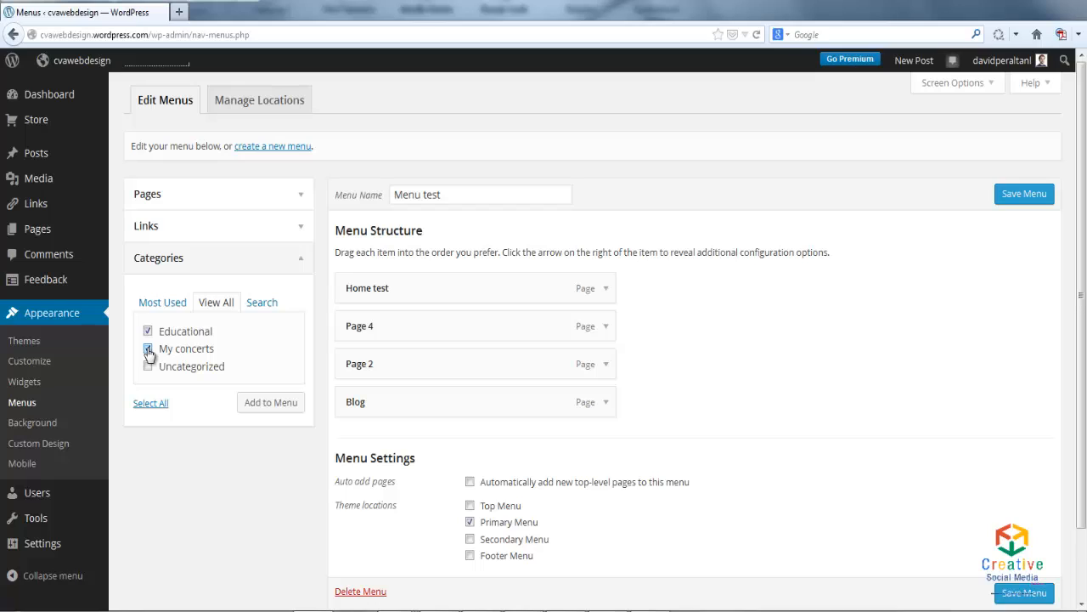
pyautogui.click(296, 410)
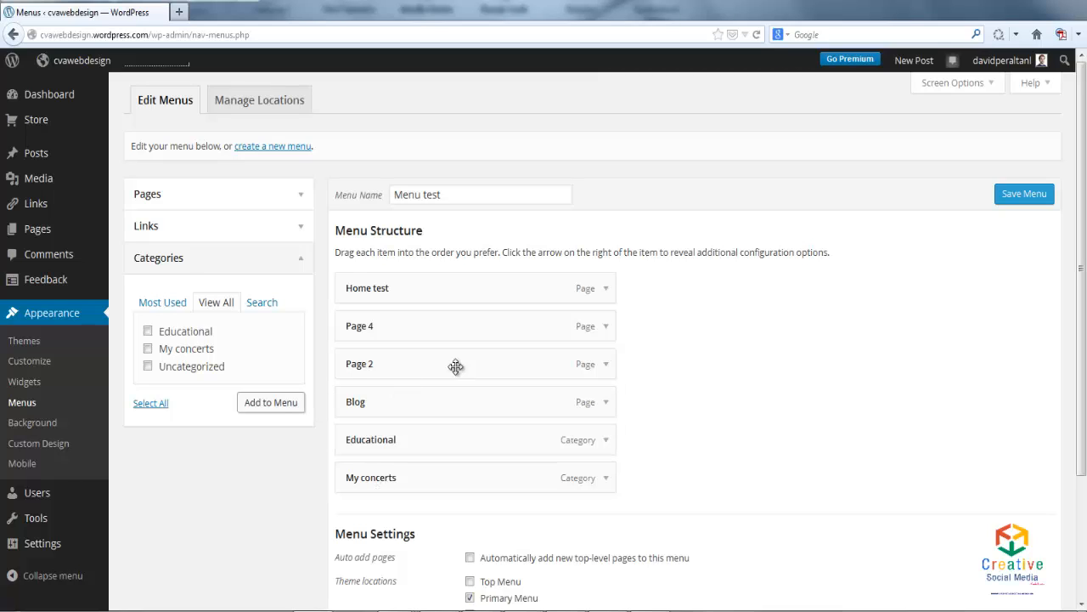
pyautogui.click(1024, 195)
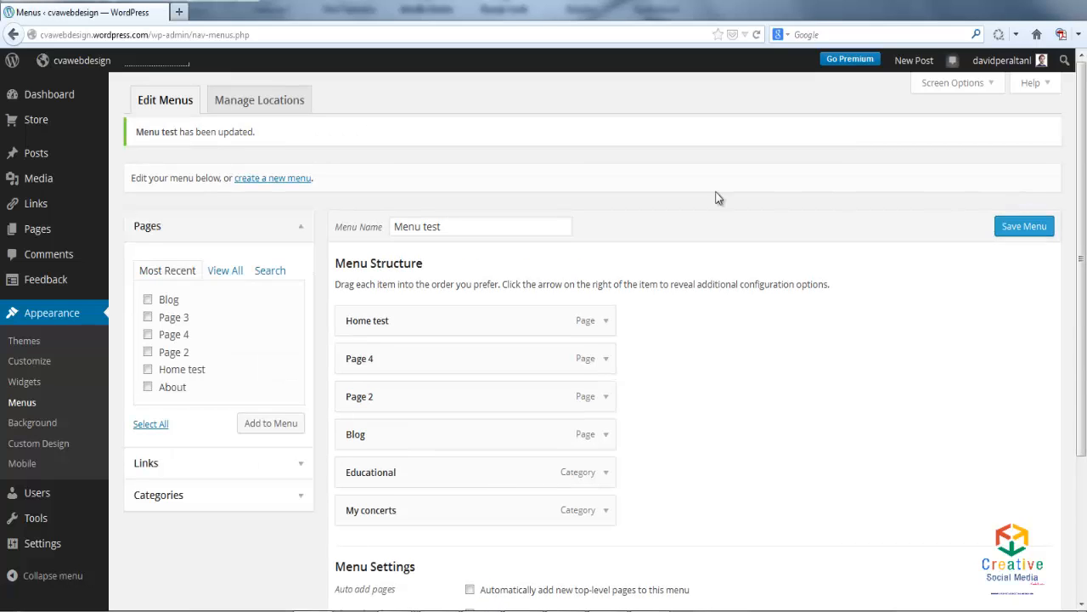
# - View the live site and check the Educational and My concerts category pages from its navigation menu
pyautogui.click(83, 69)
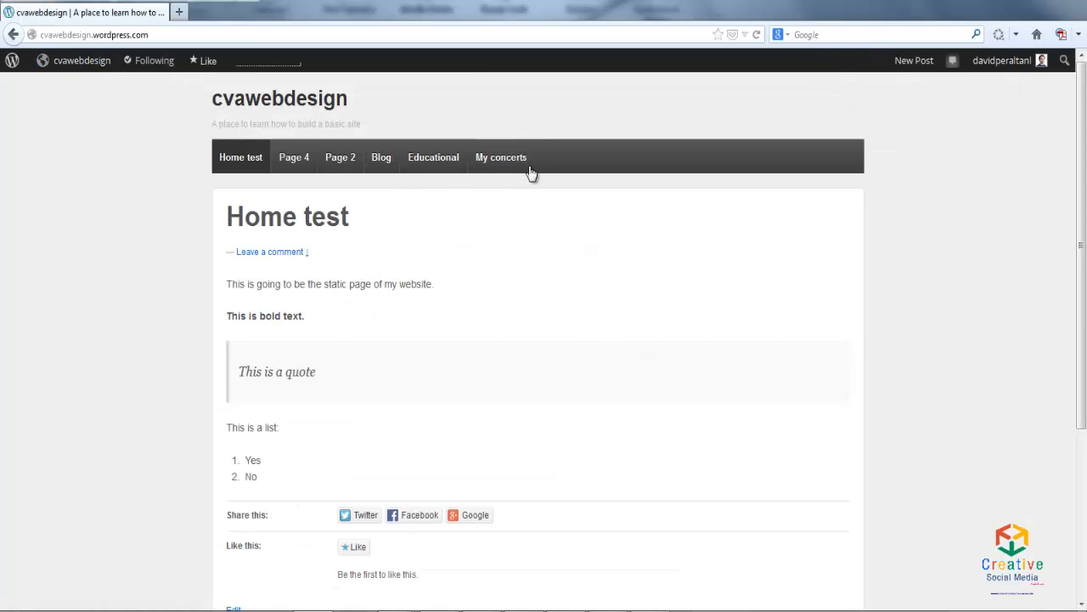
pyautogui.click(435, 158)
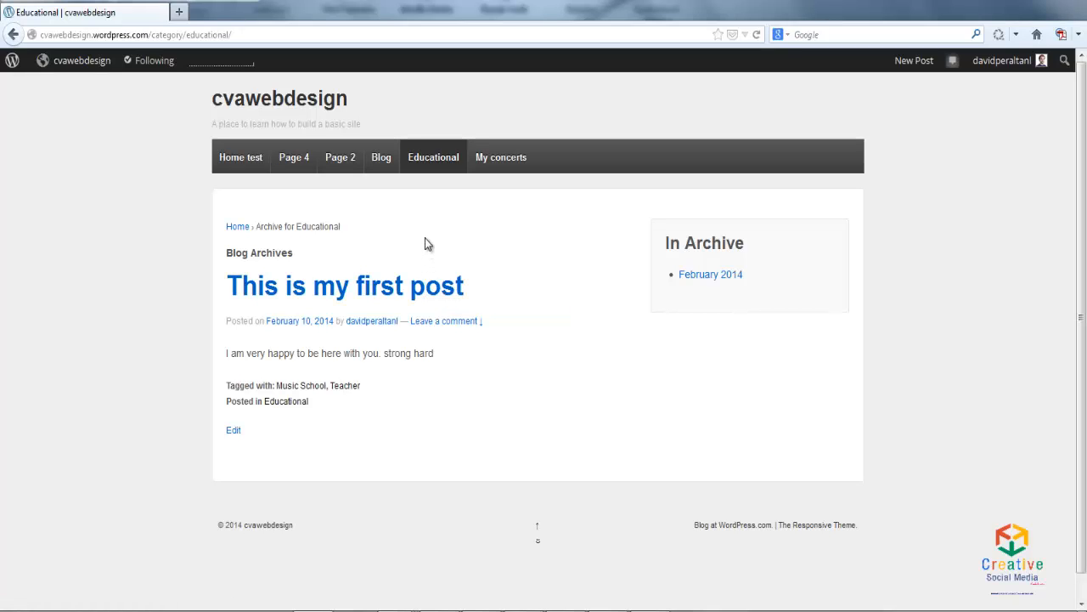
pyautogui.click(501, 158)
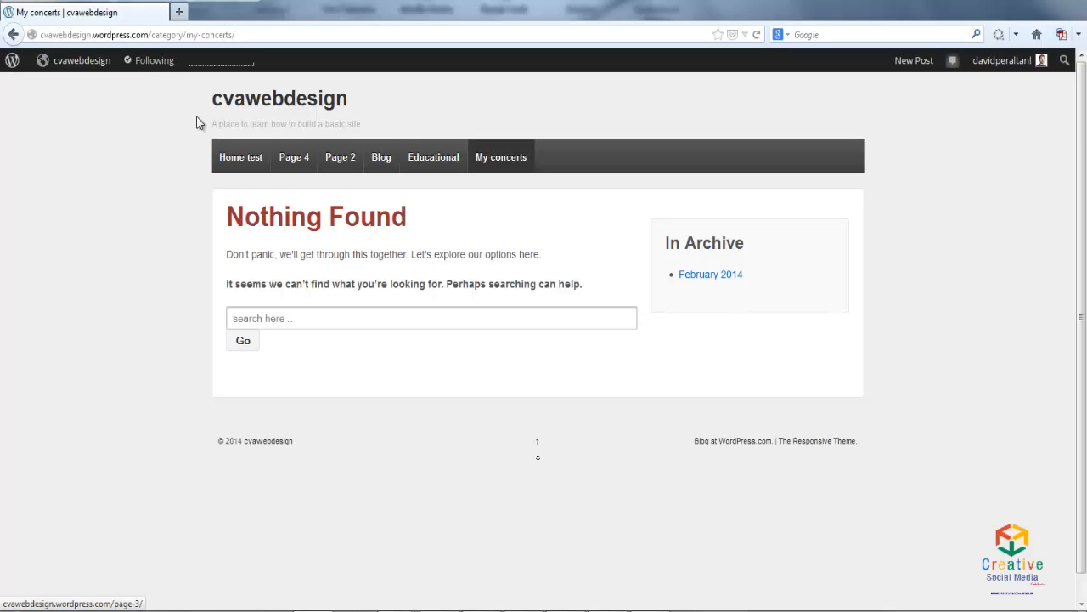
# - Nest the Educational and My concerts categories as sub items under Blog in the navigation menu "Menu test" and save the menu
pyautogui.moveTo(79, 68)
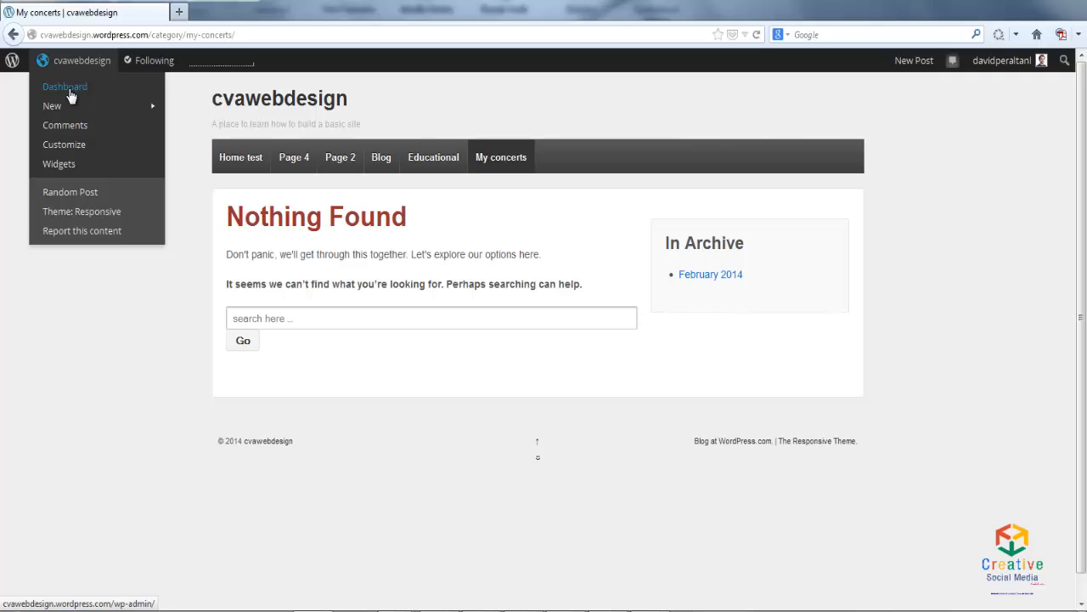
pyautogui.click(70, 96)
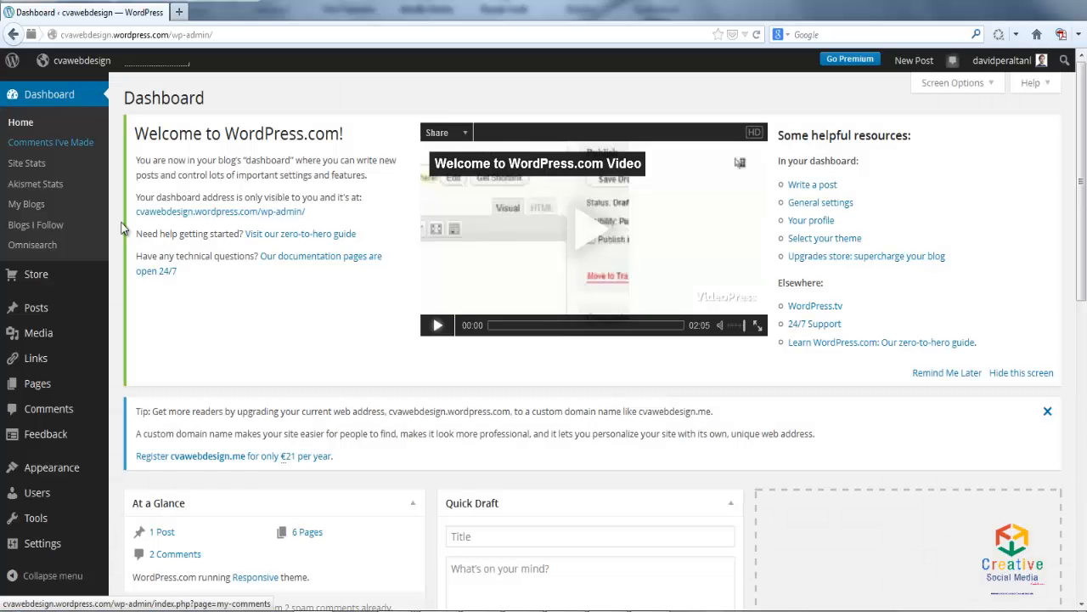
pyautogui.moveTo(74, 433)
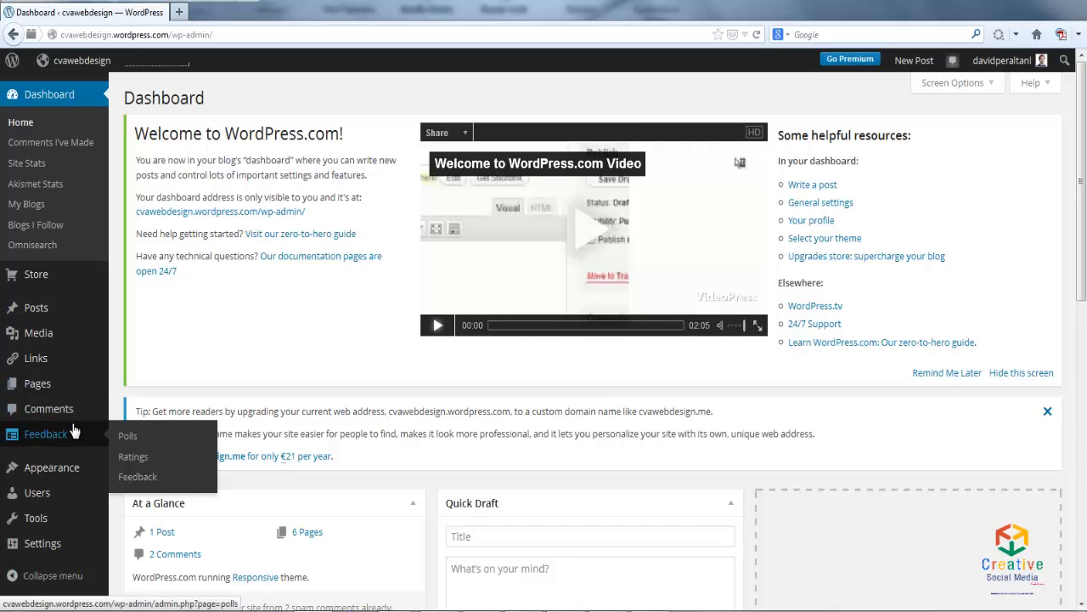
pyautogui.moveTo(82, 469)
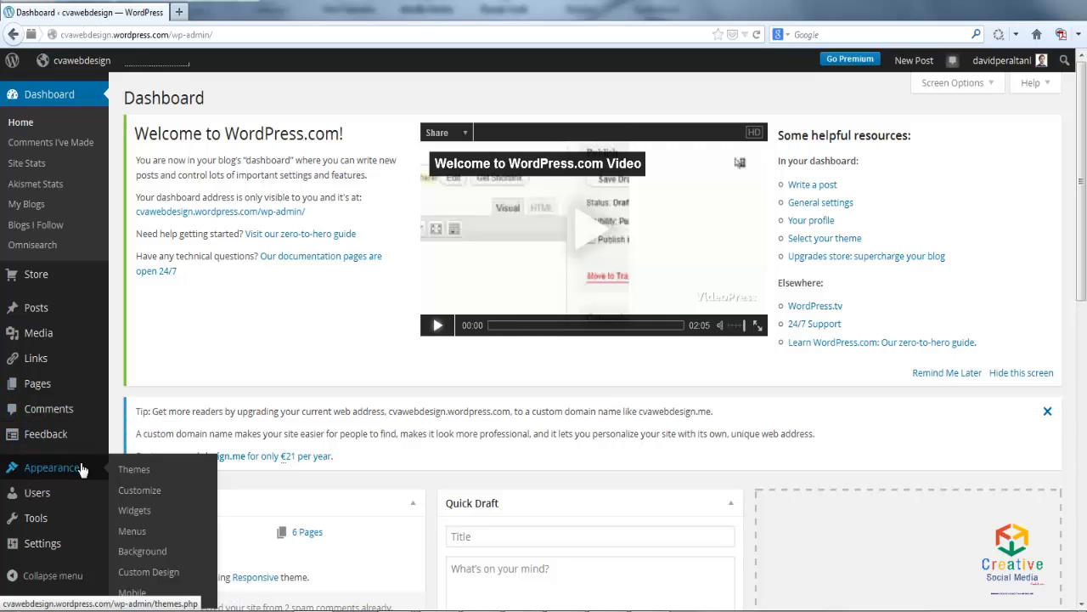
pyautogui.click(147, 541)
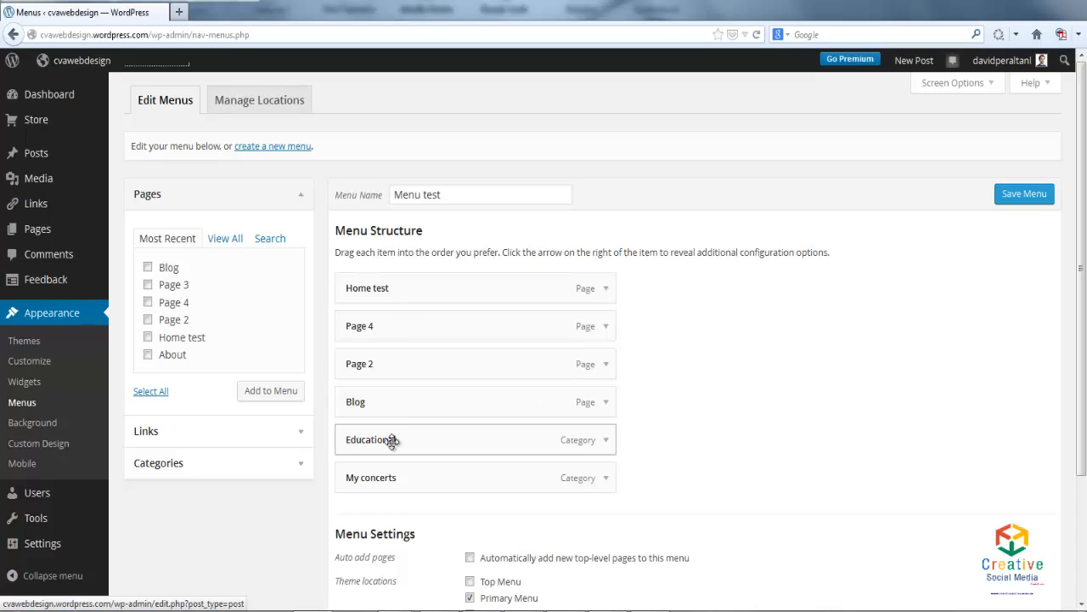
pyautogui.moveTo(392, 441); pyautogui.dragTo(416, 444)
pyautogui.moveTo(405, 480); pyautogui.dragTo(432, 478)
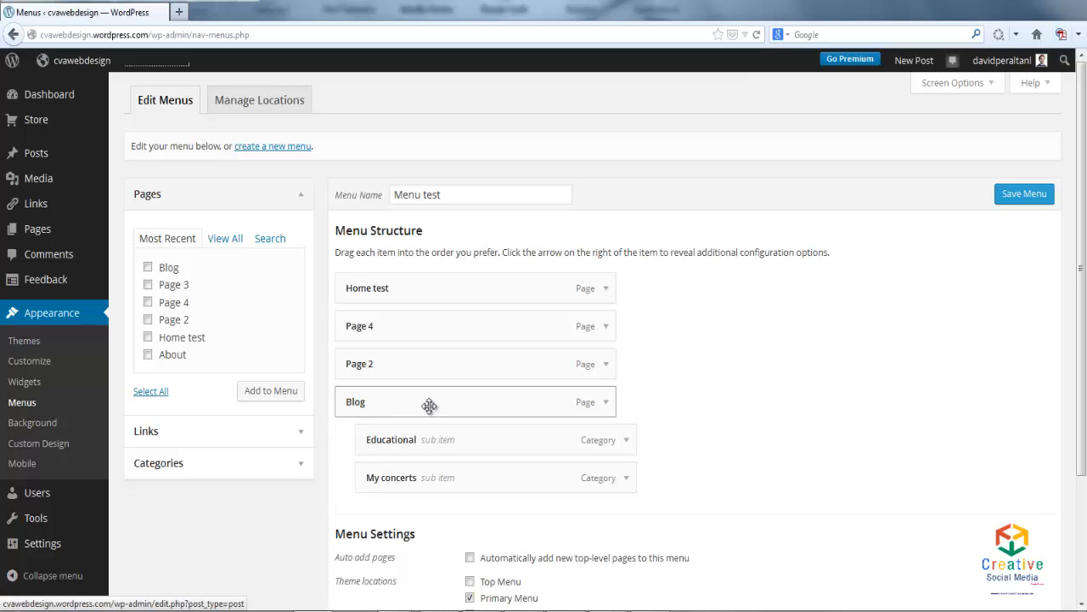
pyautogui.click(1010, 204)
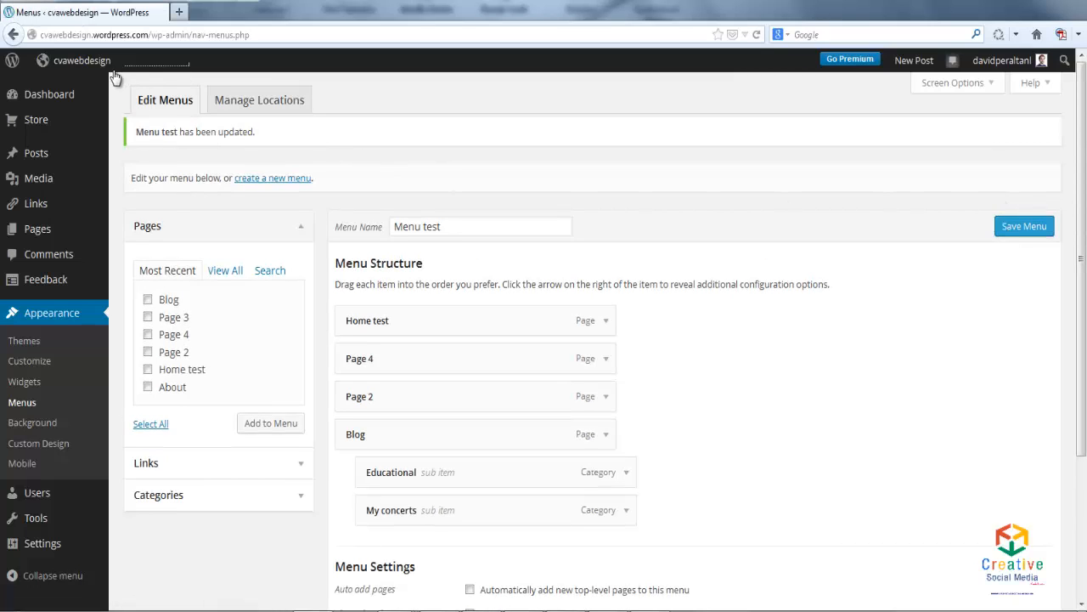
# - View the live site's home page and check the submenu under Blog in its navigation menu
pyautogui.click(82, 62)
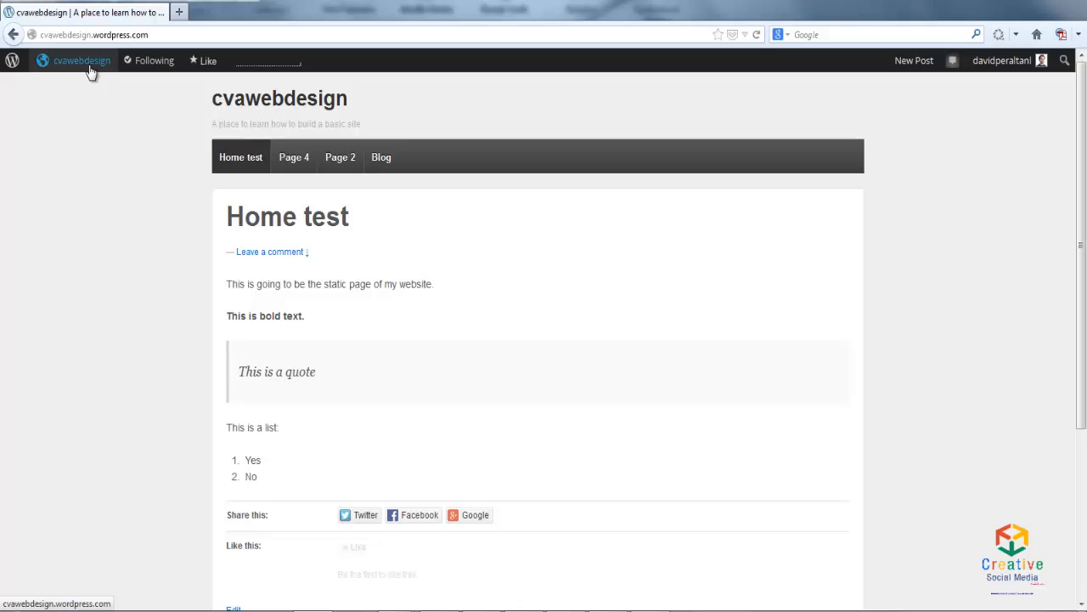
pyautogui.click(217, 153)
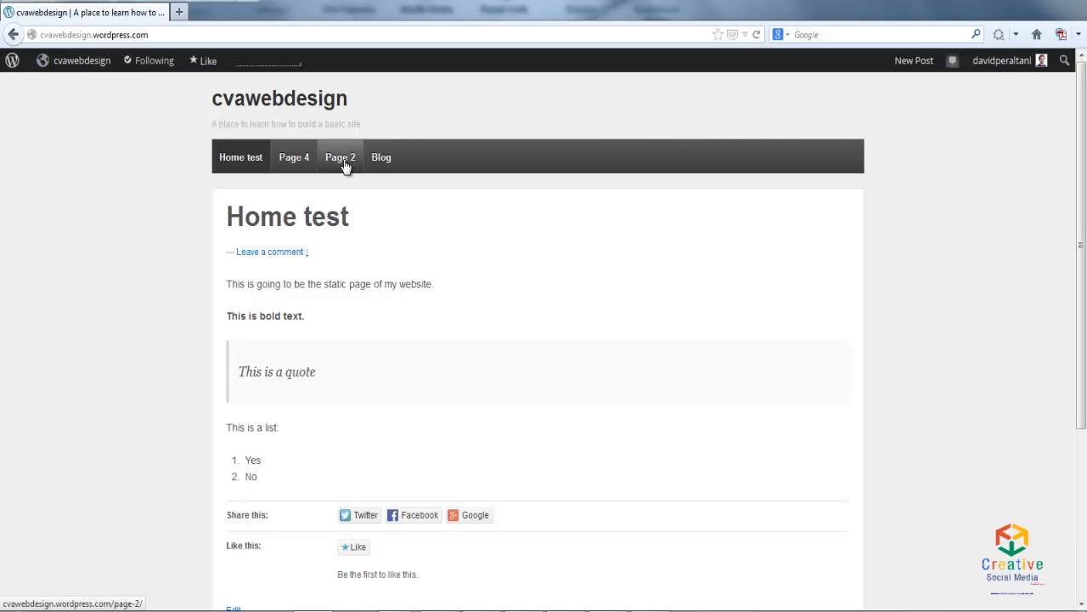
pyautogui.moveTo(381, 167)
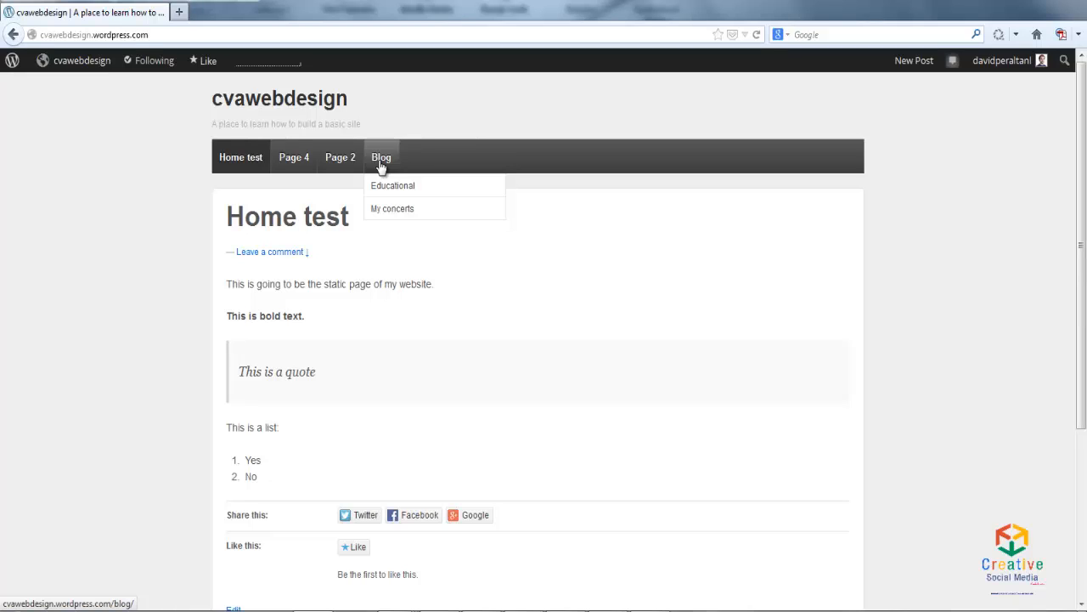